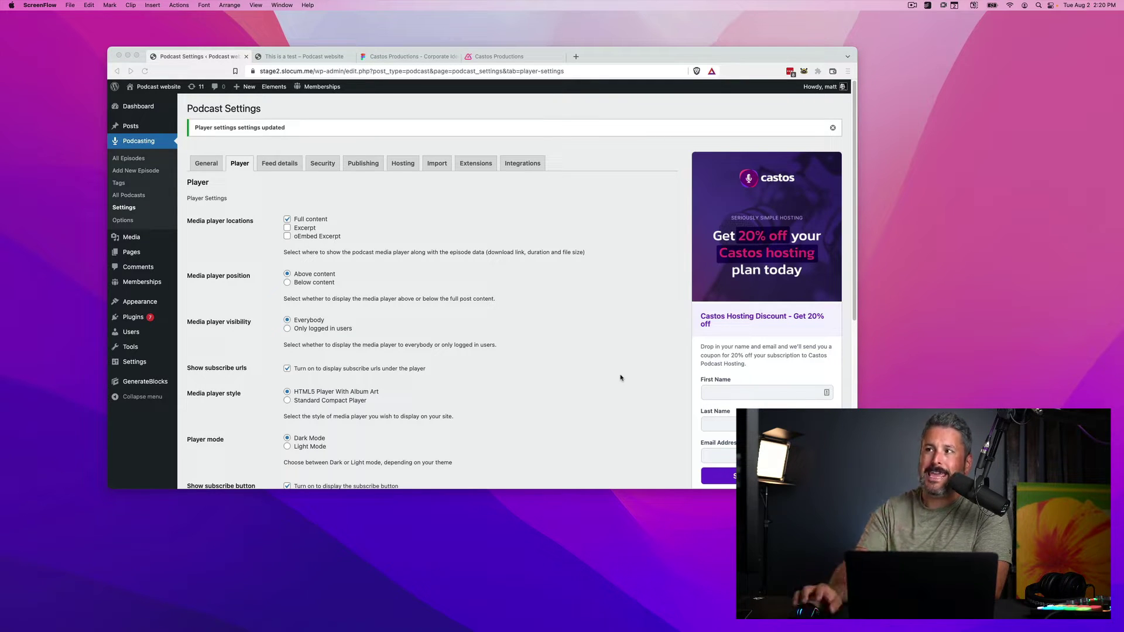
# Set the player mode to Light Mode, save, and bring up the 'This is a test' episode page
pyautogui.click(310, 57)
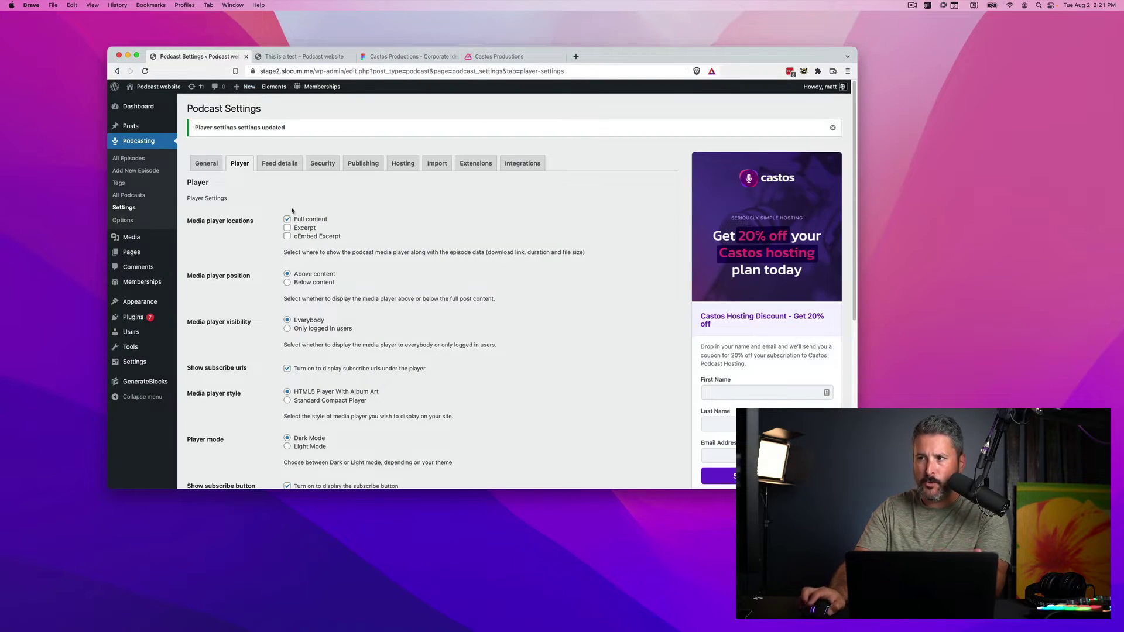
pyautogui.click(302, 217)
pyautogui.scroll(-2, 486, 427)
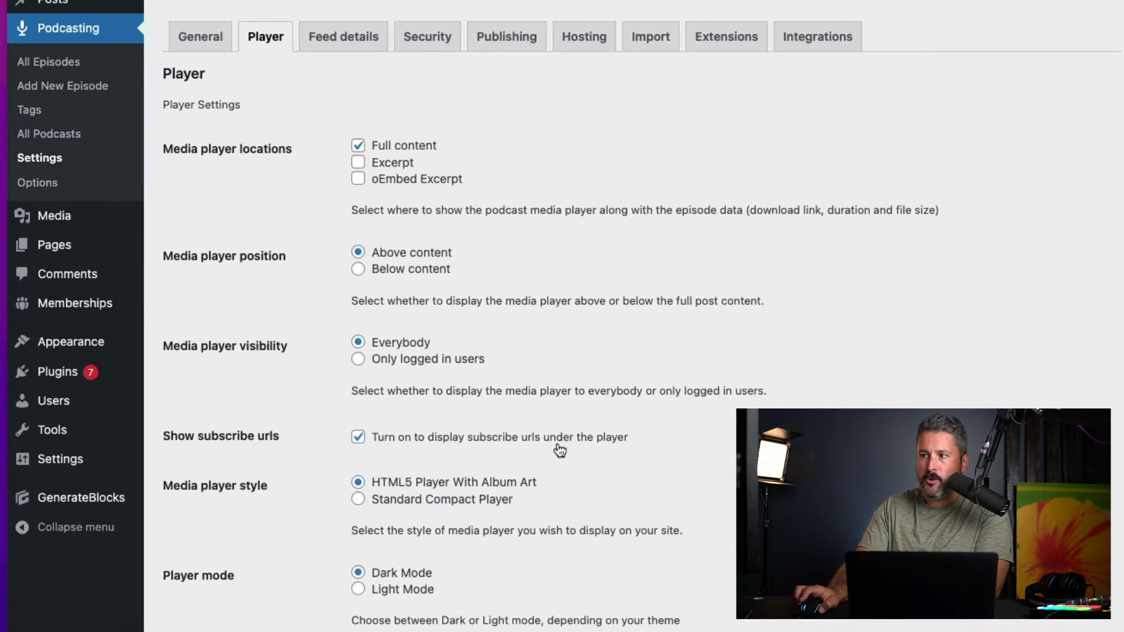
pyautogui.scroll(-5, 385, 565)
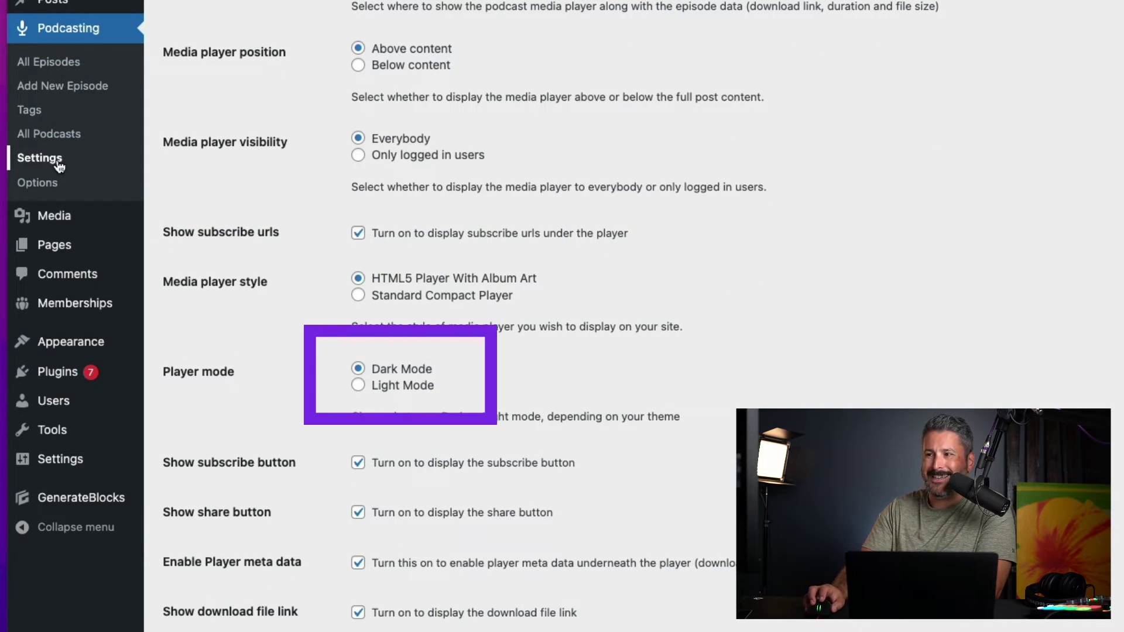
pyautogui.click(410, 390)
pyautogui.scroll(-8, 516, 398)
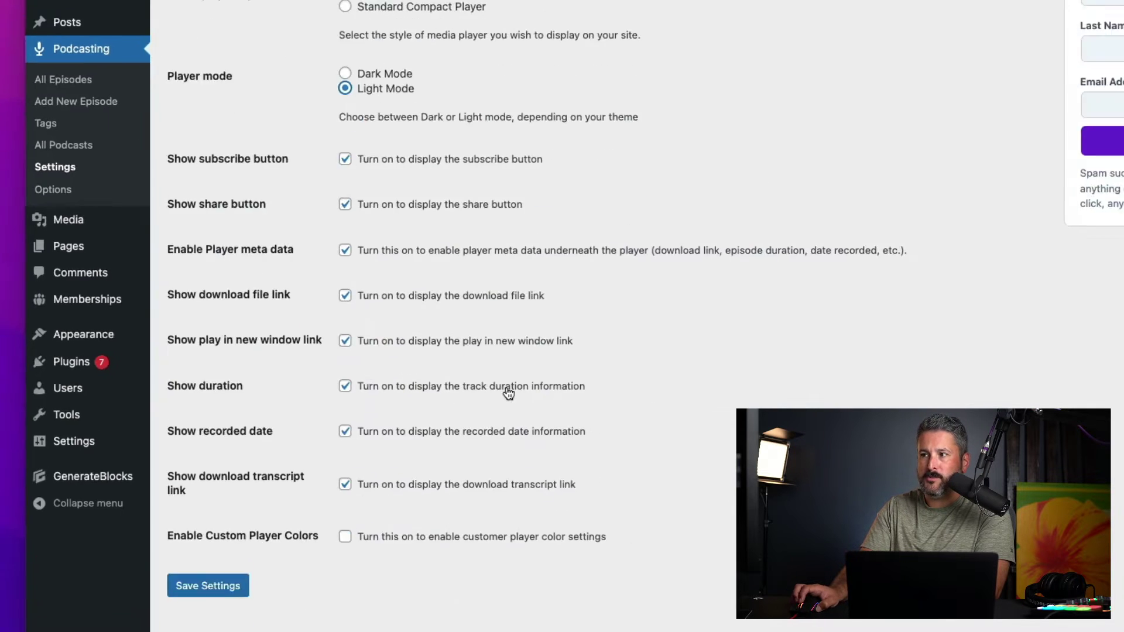
pyautogui.click(208, 574)
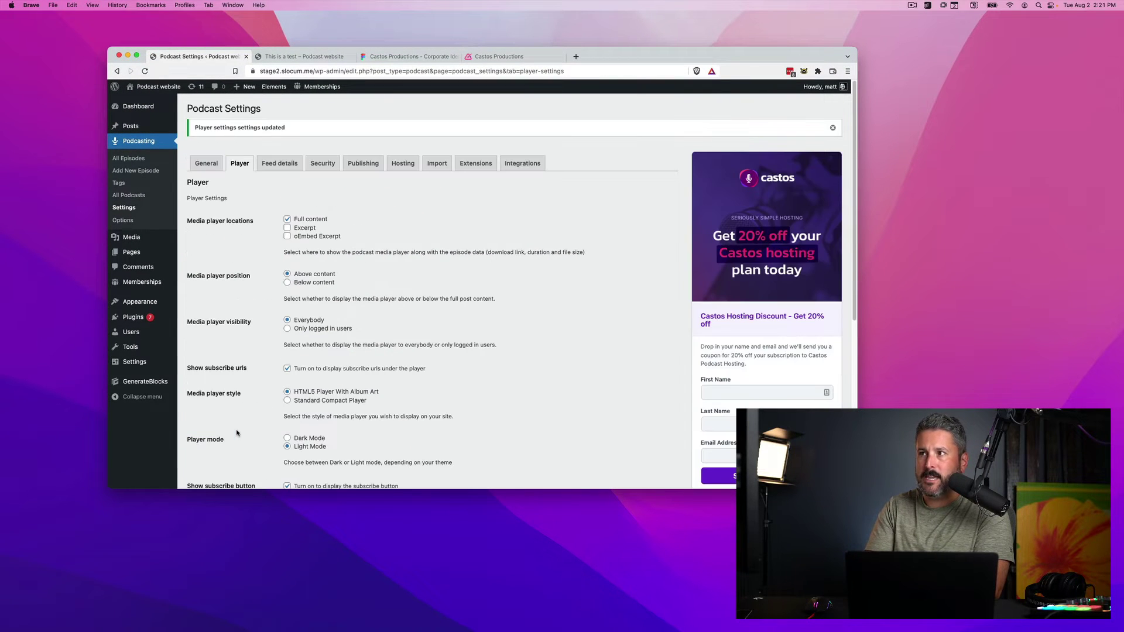
pyautogui.click(304, 56)
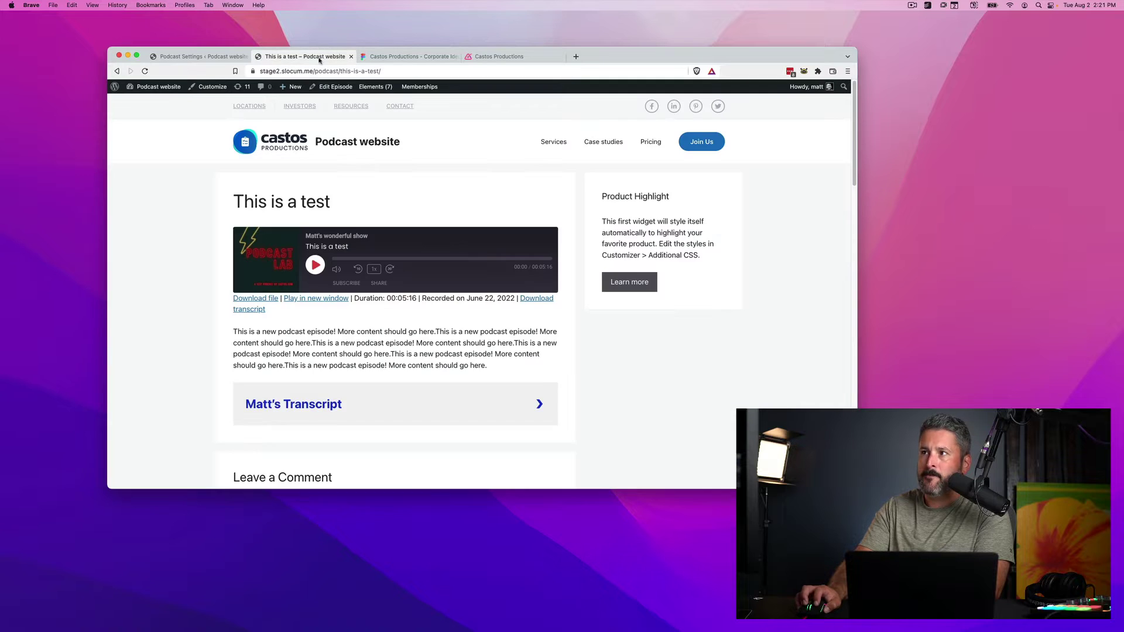
# Reload the episode to check the light player, then untick Show subscribe button in settings
pyautogui.click(145, 71)
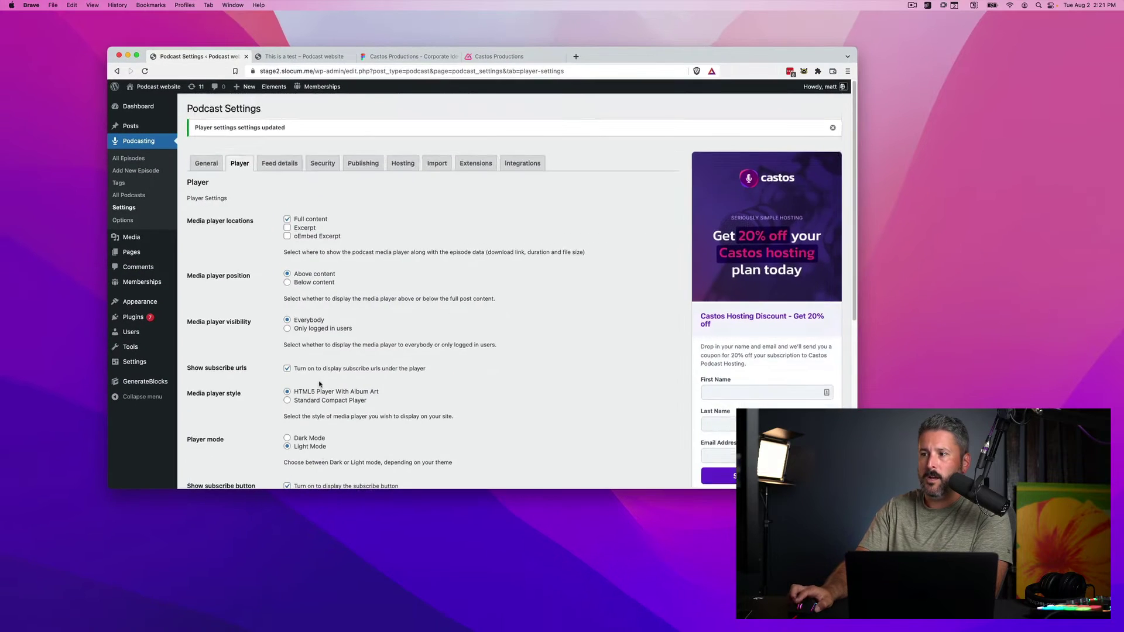
pyautogui.scroll(-5, 320, 384)
pyautogui.scroll(-1, 320, 384)
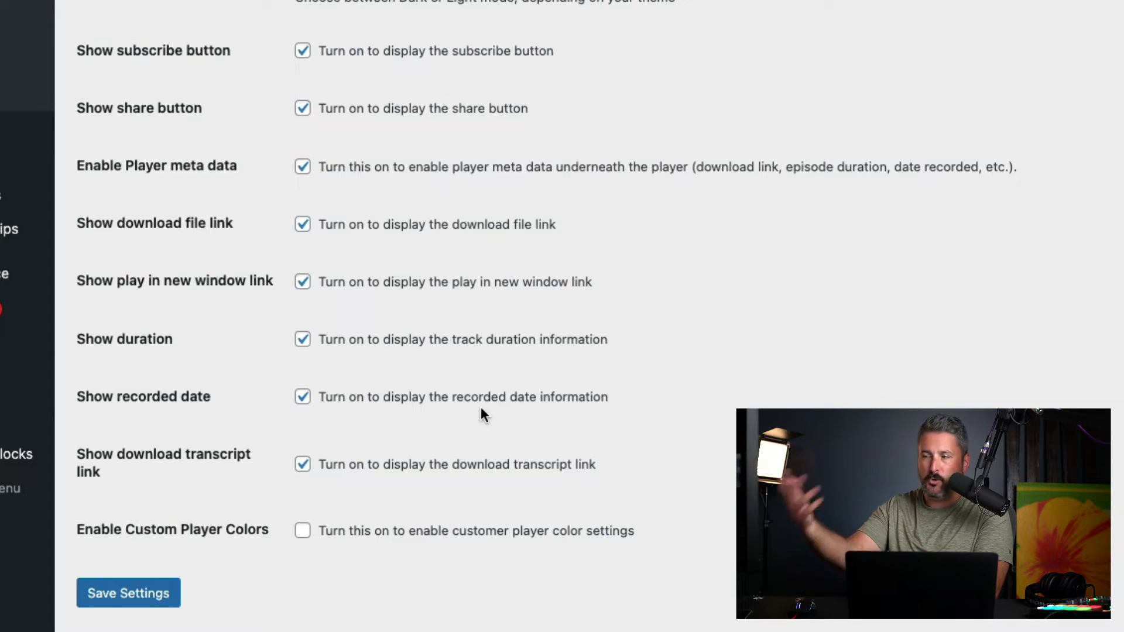
pyautogui.click(303, 51)
# Untick Show share button, save, and reload the 'This is a test' episode page
pyautogui.click(302, 108)
pyautogui.click(124, 600)
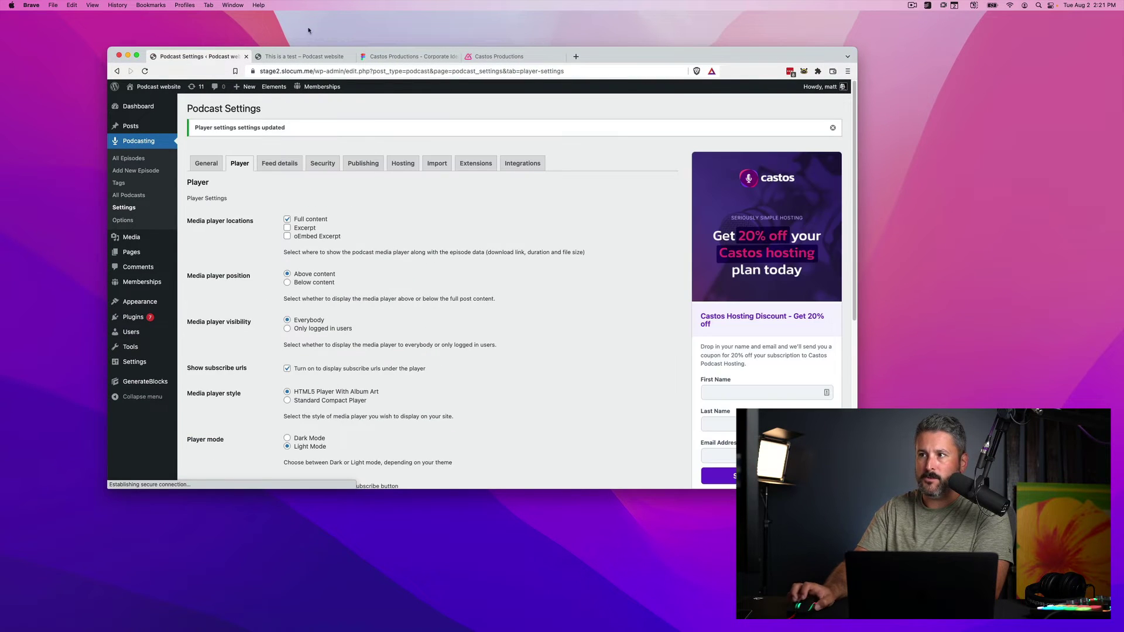
pyautogui.click(302, 56)
pyautogui.click(144, 73)
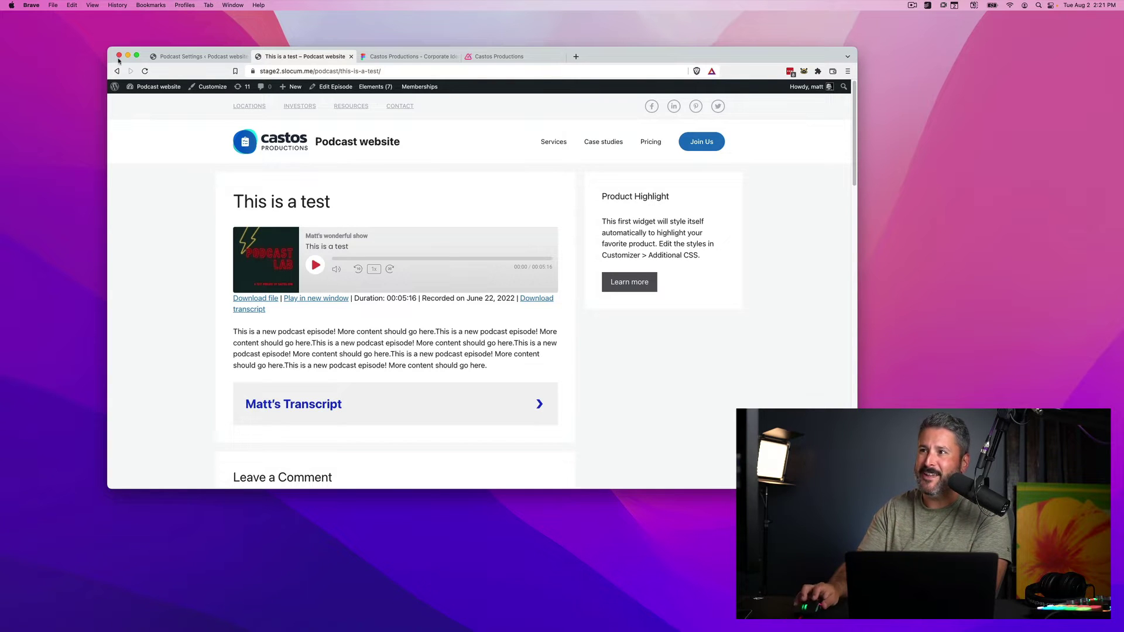
# Tick Enable Custom Player Colors and save the settings to reveal the colour options
pyautogui.click(181, 55)
pyautogui.scroll(-5, 340, 235)
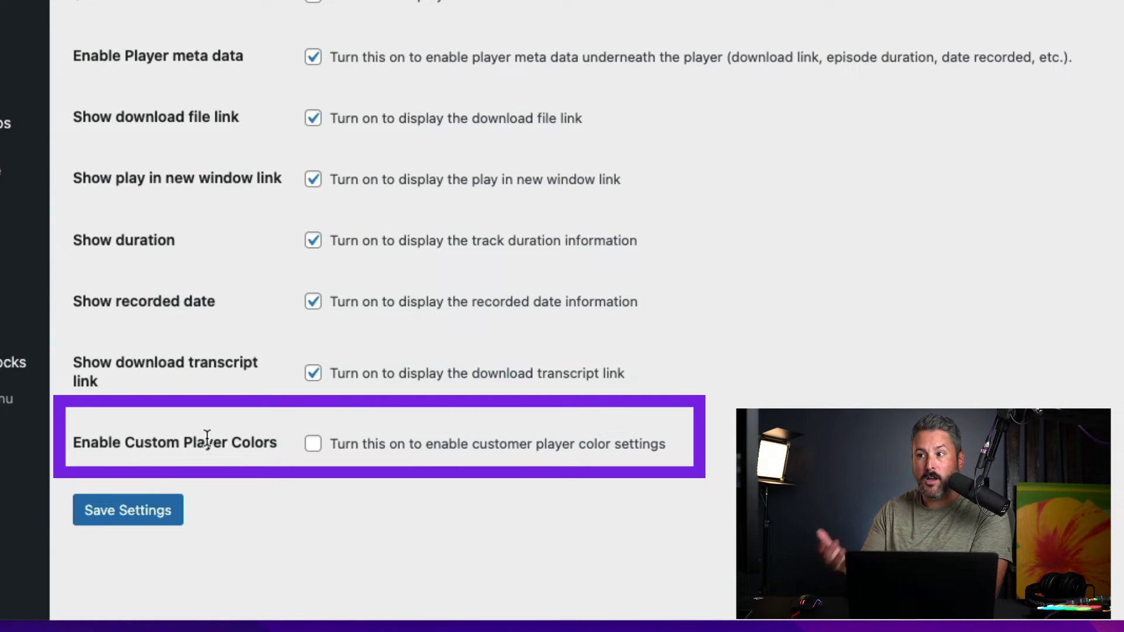
pyautogui.click(312, 443)
pyautogui.click(133, 520)
pyautogui.scroll(-6, 229, 498)
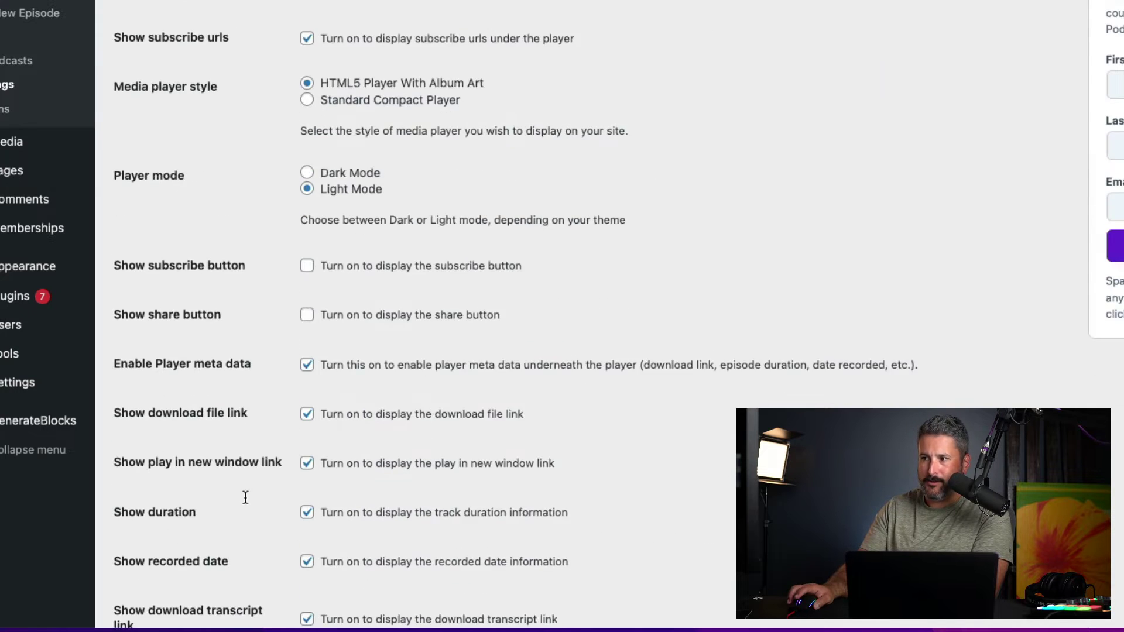
pyautogui.scroll(-10, 246, 497)
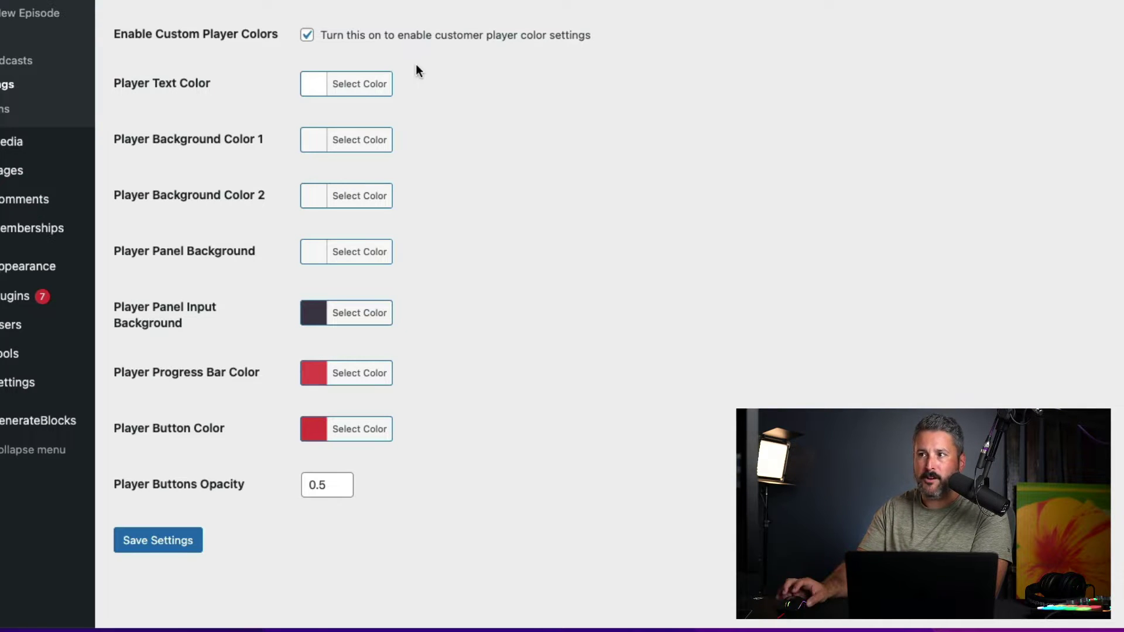
pyautogui.click(152, 549)
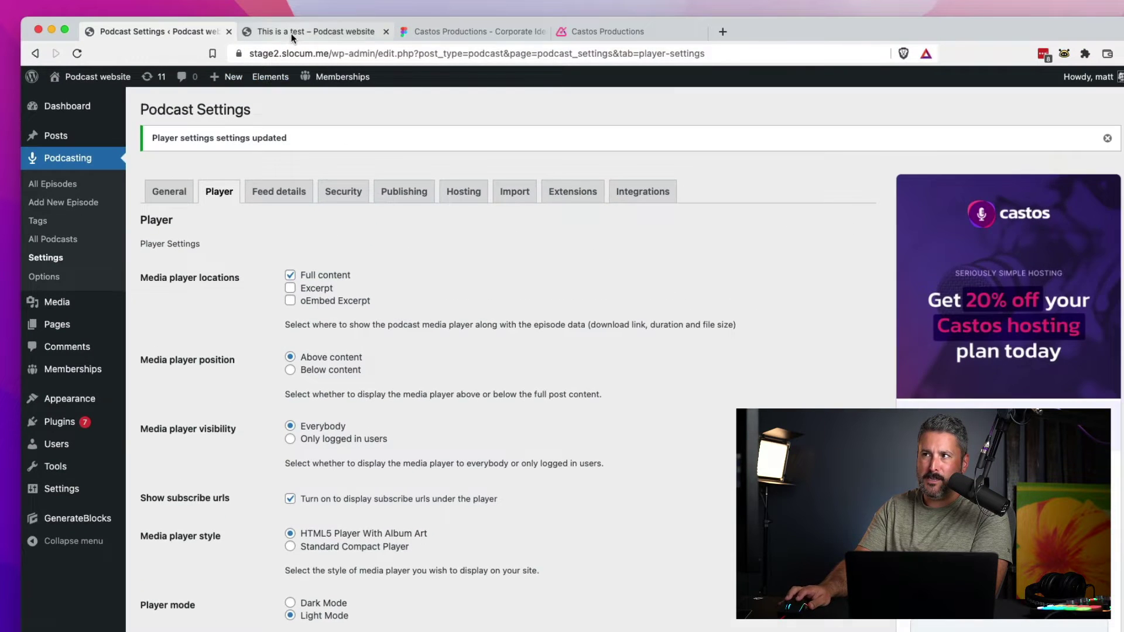
# Reload the episode, review the colour pickers in settings, then view Figma's Corporate Identity palette
pyautogui.click(290, 32)
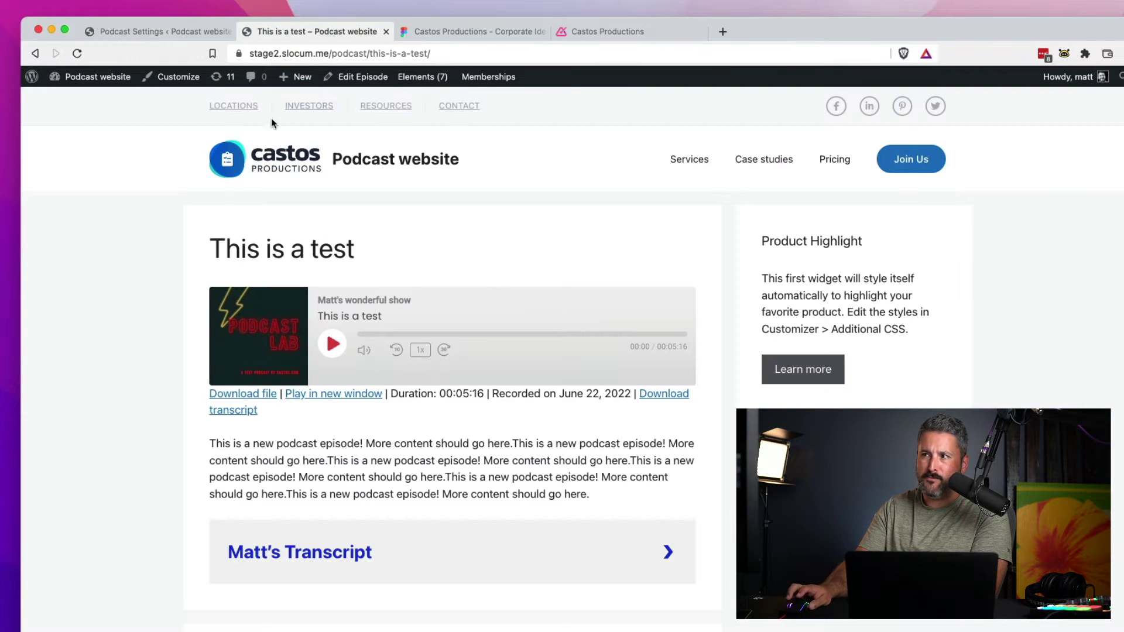
pyautogui.click(77, 54)
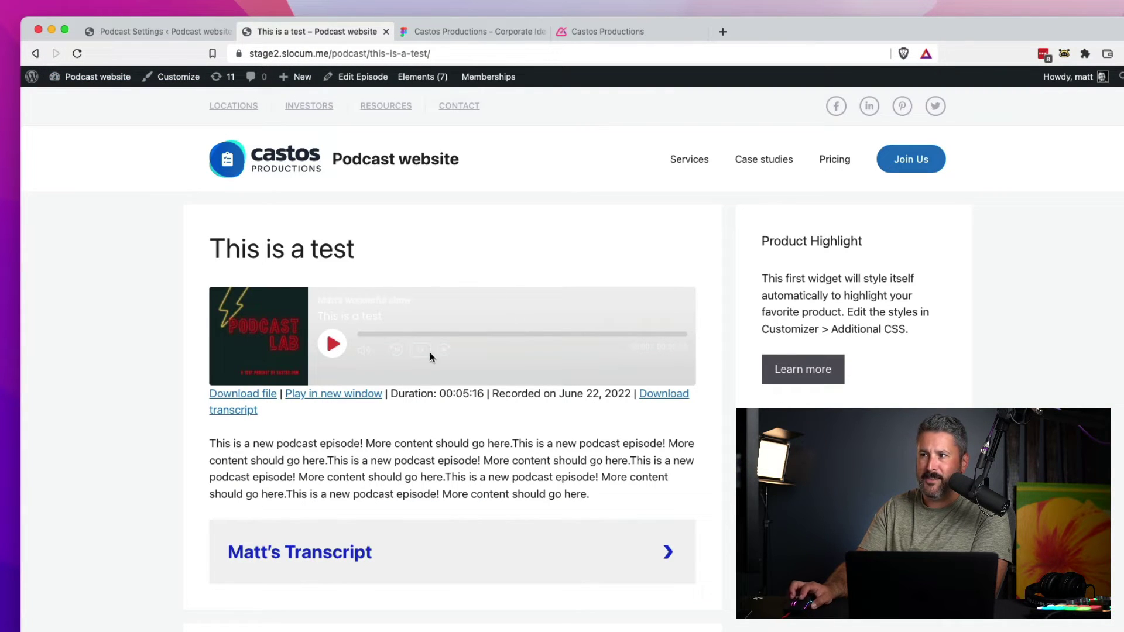
pyautogui.click(131, 33)
pyautogui.scroll(-10, 306, 589)
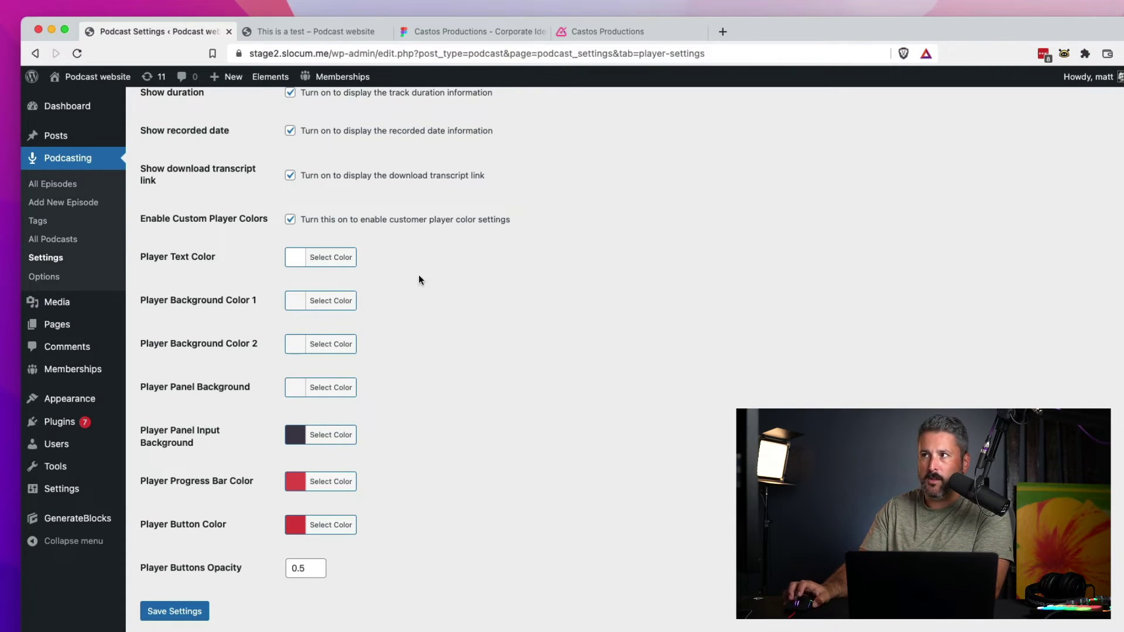
pyautogui.click(265, 31)
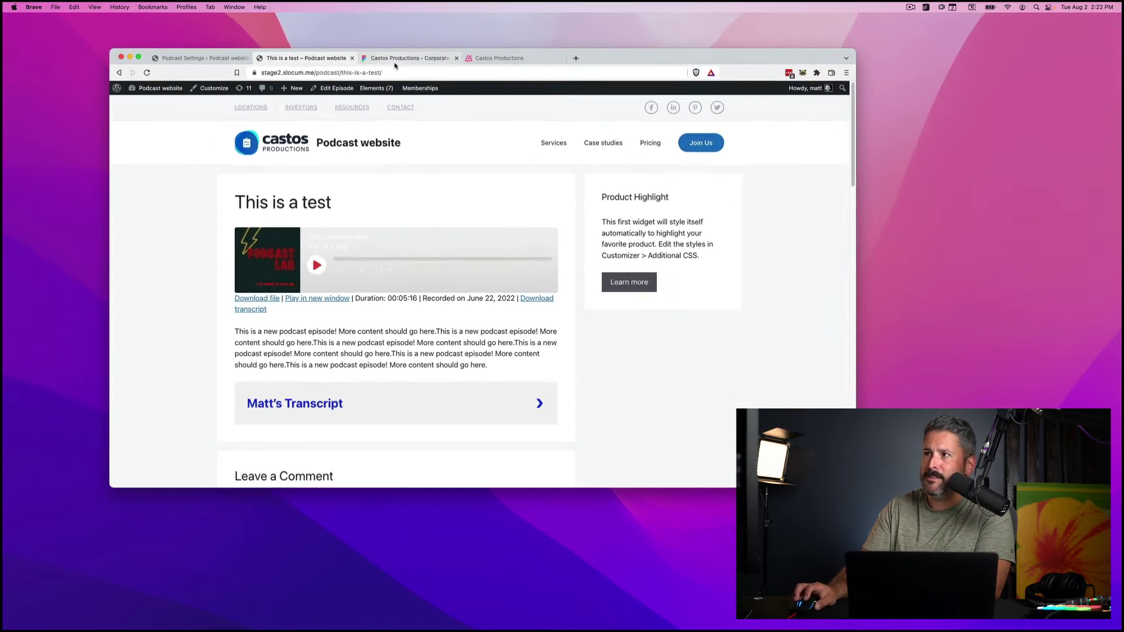
pyautogui.click(462, 34)
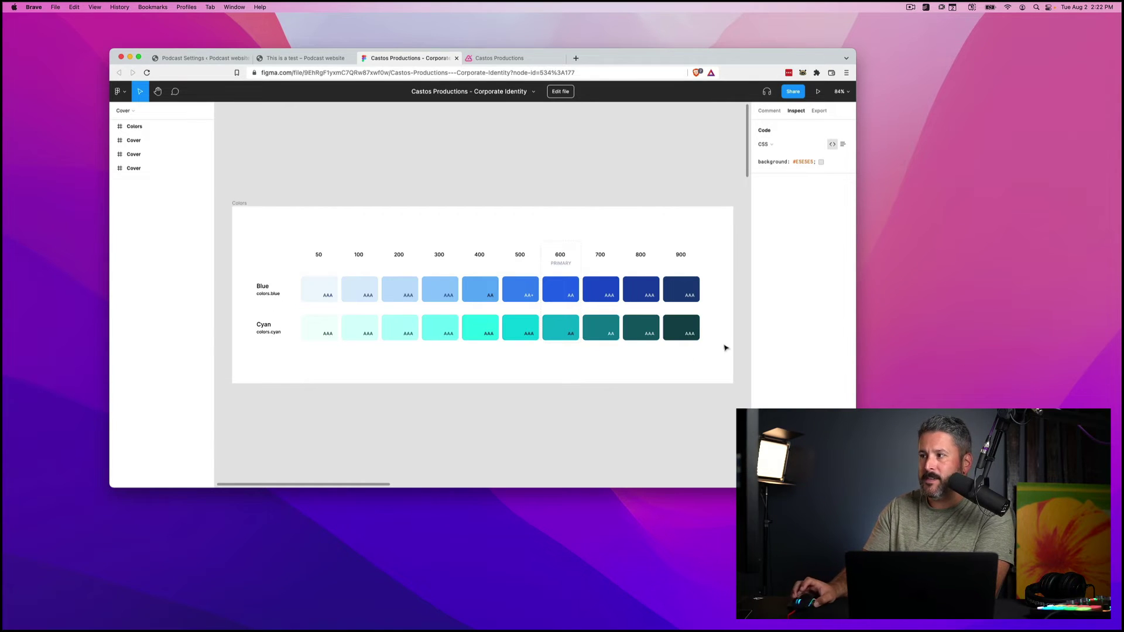
# Copy the Cyan 900 swatch's hex #11444B from Figma's Inspect panel
pyautogui.click(682, 329)
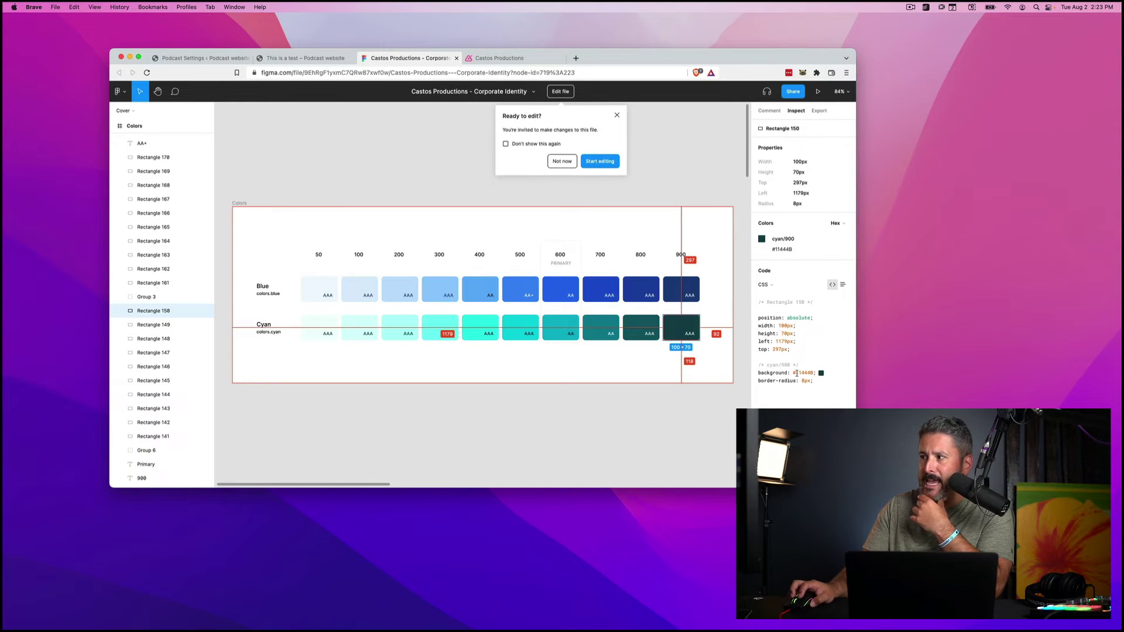
pyautogui.moveTo(793, 373); pyautogui.dragTo(815, 373)
pyautogui.press('super+c')
# Paste dark teal #11444b into Player Background Color 1
pyautogui.click(183, 59)
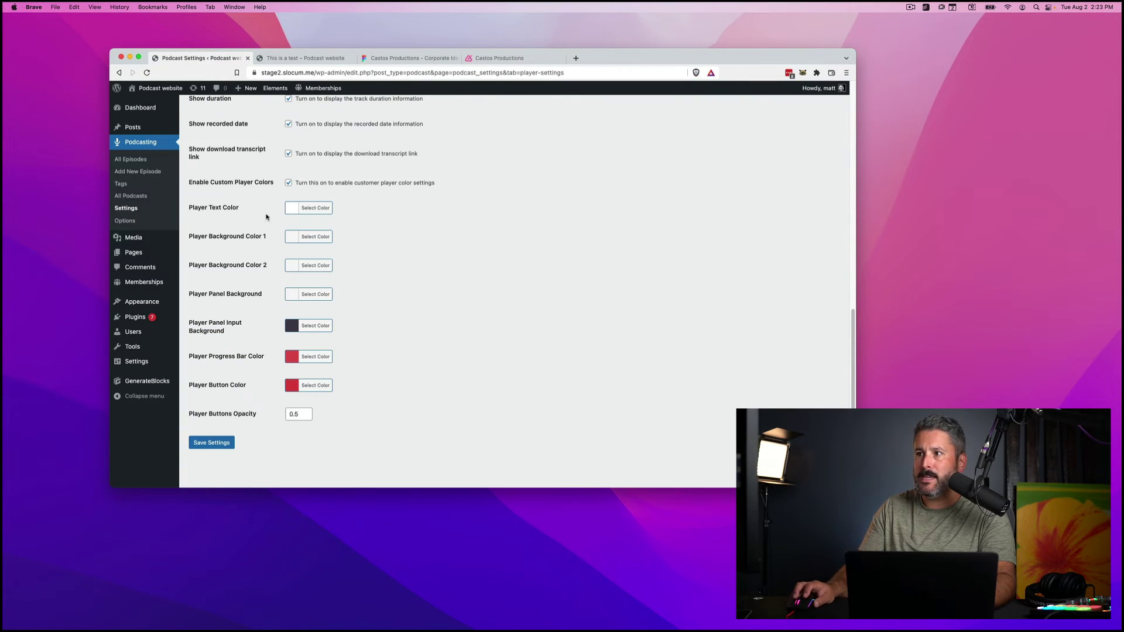
pyautogui.click(293, 236)
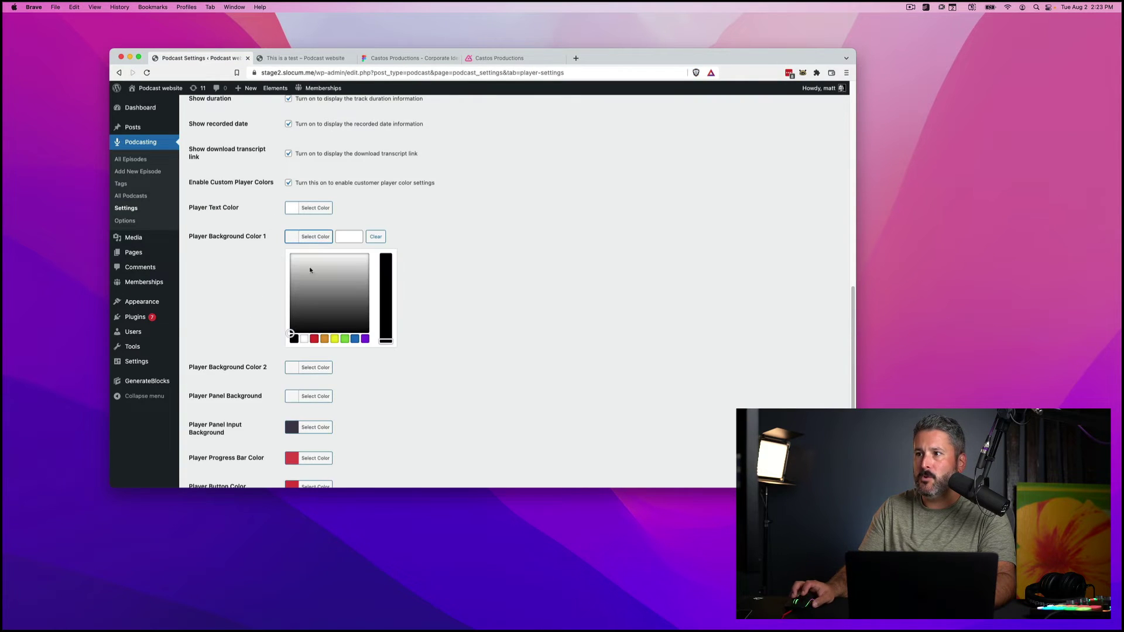
pyautogui.click(349, 236)
pyautogui.press('super+v')
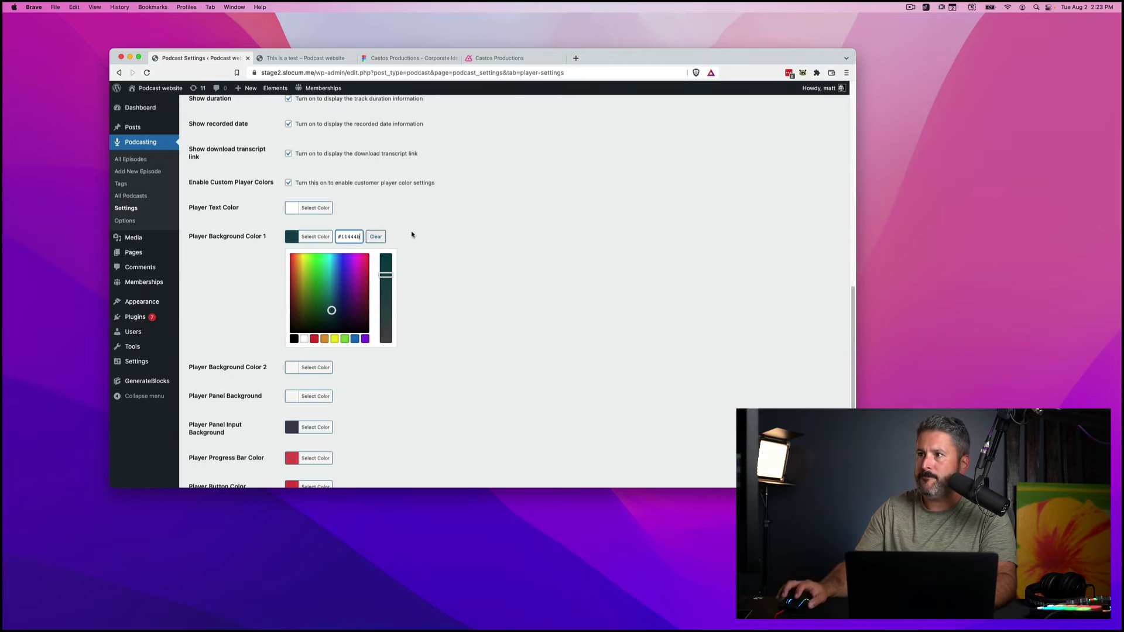
pyautogui.click(447, 228)
# Take Blue 900's #1B3E7E from Figma, paste it into Player Background Color 2, and save
pyautogui.click(408, 61)
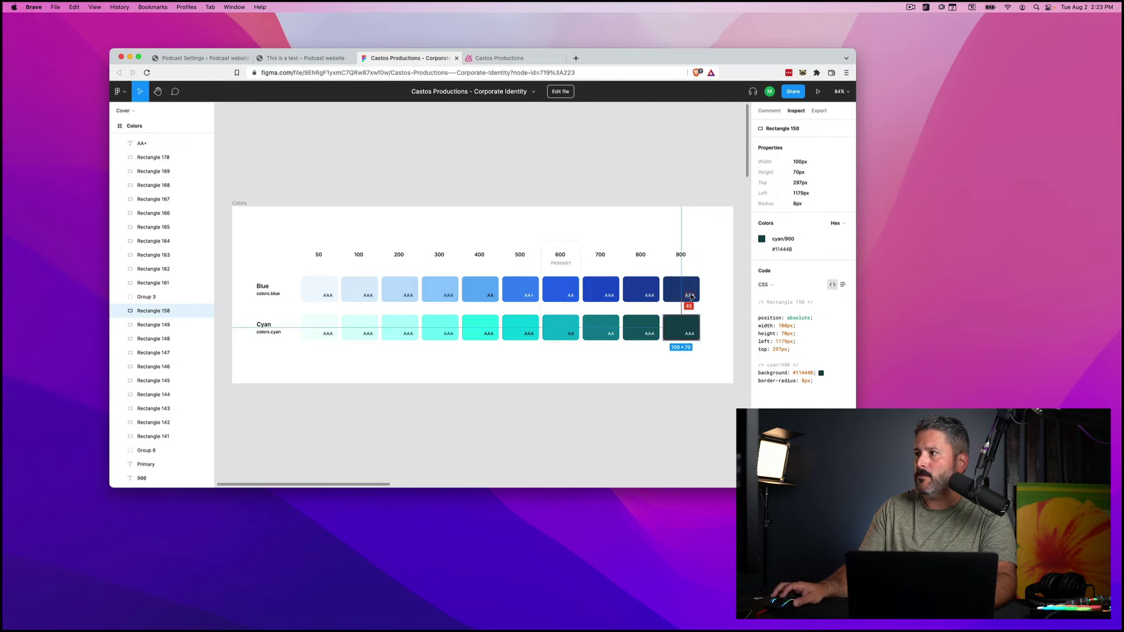
pyautogui.moveTo(793, 373); pyautogui.dragTo(811, 371)
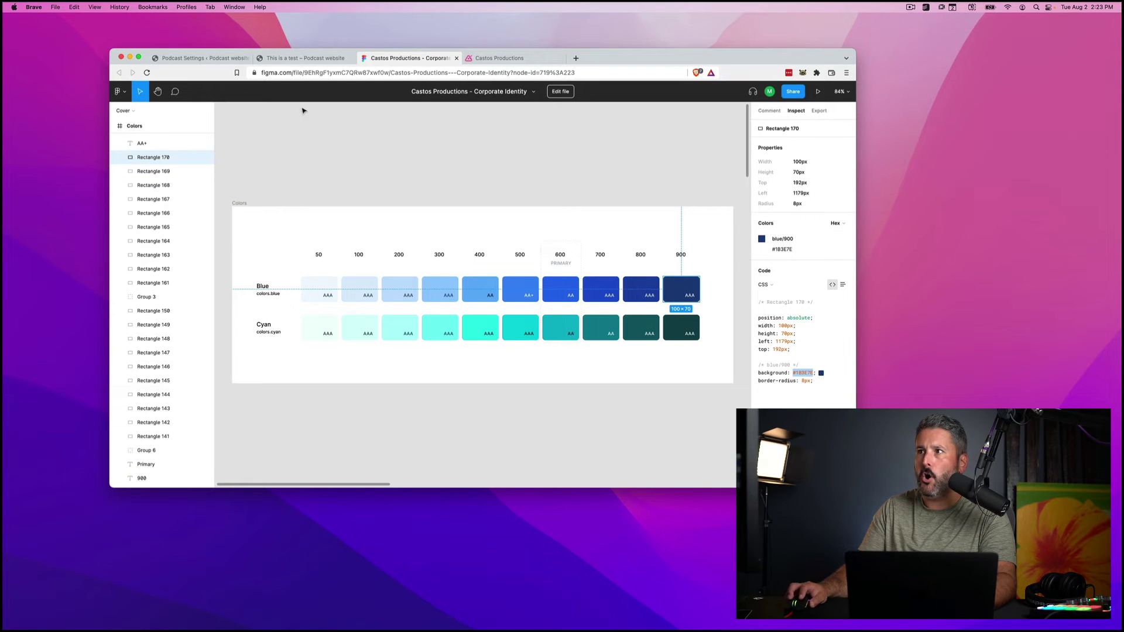
pyautogui.click(281, 58)
pyautogui.click(219, 59)
pyautogui.click(315, 265)
pyautogui.click(354, 267)
pyautogui.press('super+v')
pyautogui.click(426, 264)
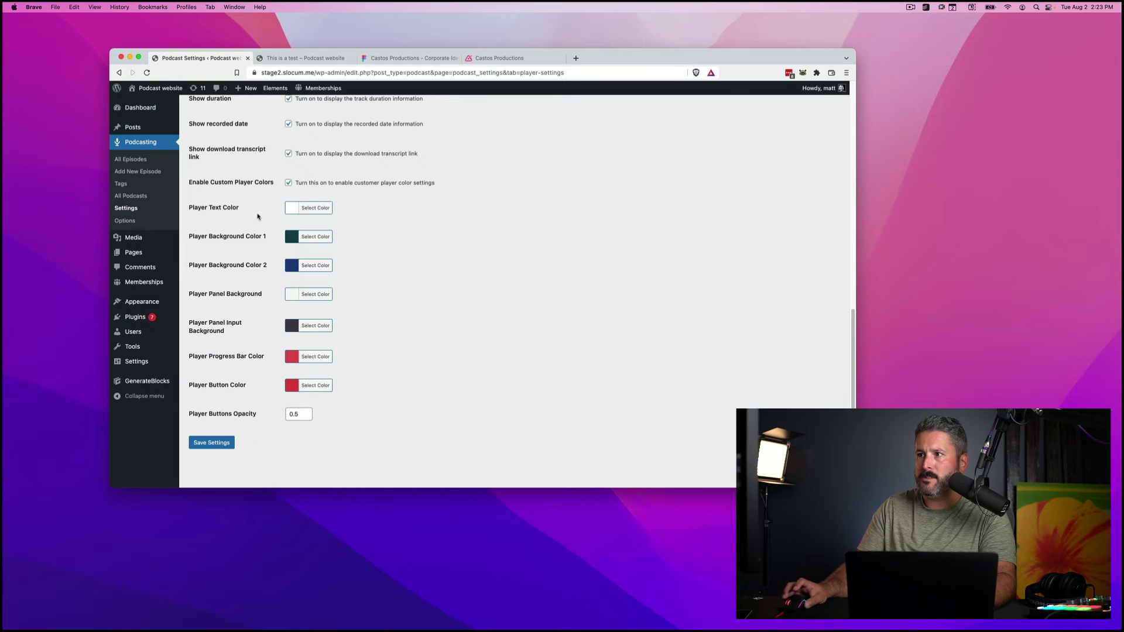
pyautogui.click(211, 442)
# Check the teal-to-blue gradient background on the 'This is a test' episode player
pyautogui.click(299, 58)
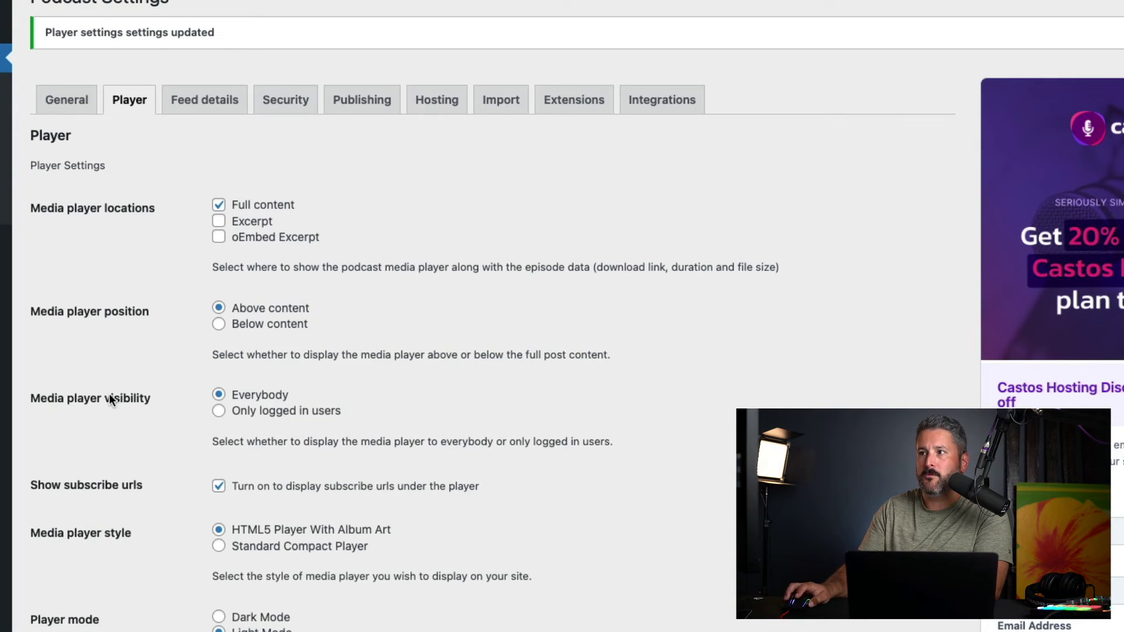
pyautogui.scroll(-15, 113, 426)
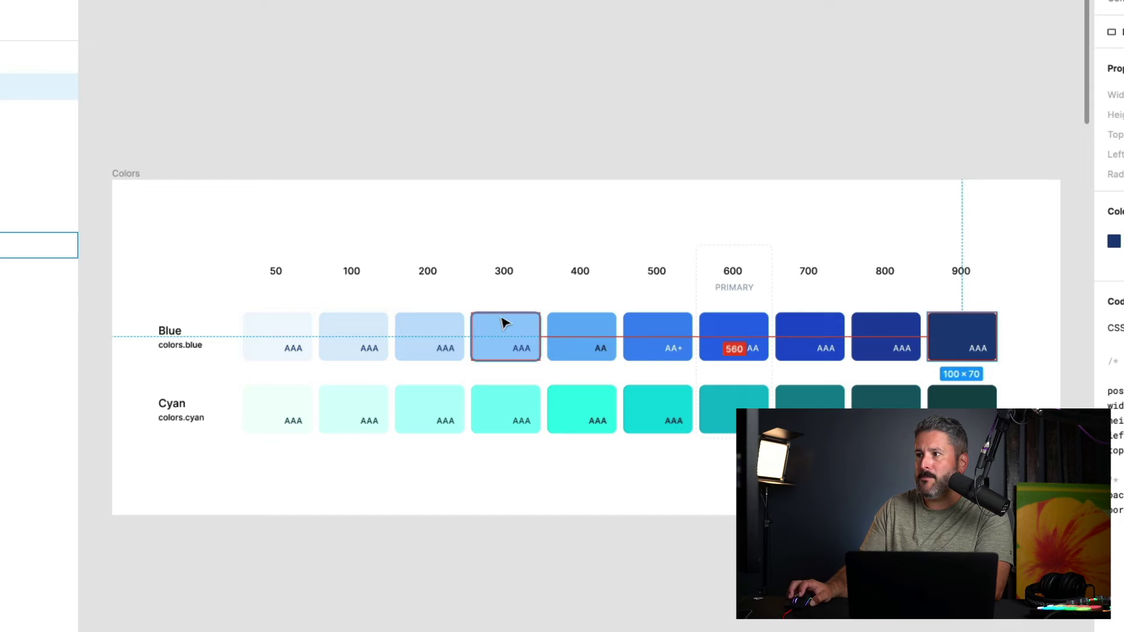
# Take Blue 300's #93CAFD from Figma and set it as the Player Button Color
pyautogui.click(504, 323)
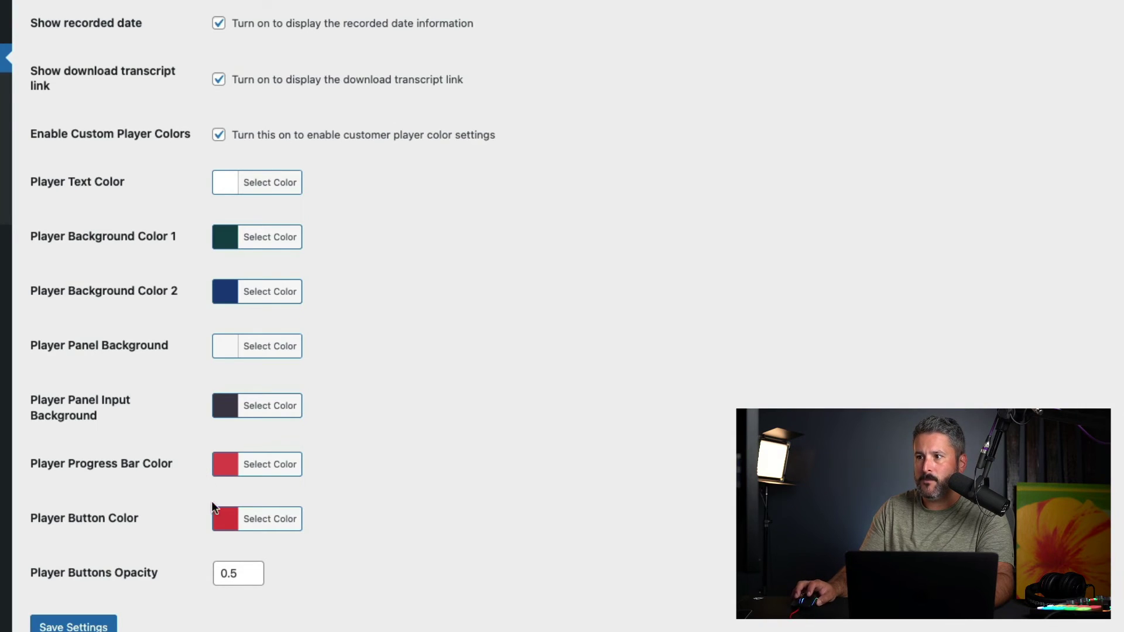
pyautogui.click(216, 519)
pyautogui.click(326, 520)
pyautogui.hotkey('ctrl', 'v')
pyautogui.click(410, 486)
# Set Player Progress Bar Color to #93CAFD, replacing #df4e4f, and save
pyautogui.click(242, 467)
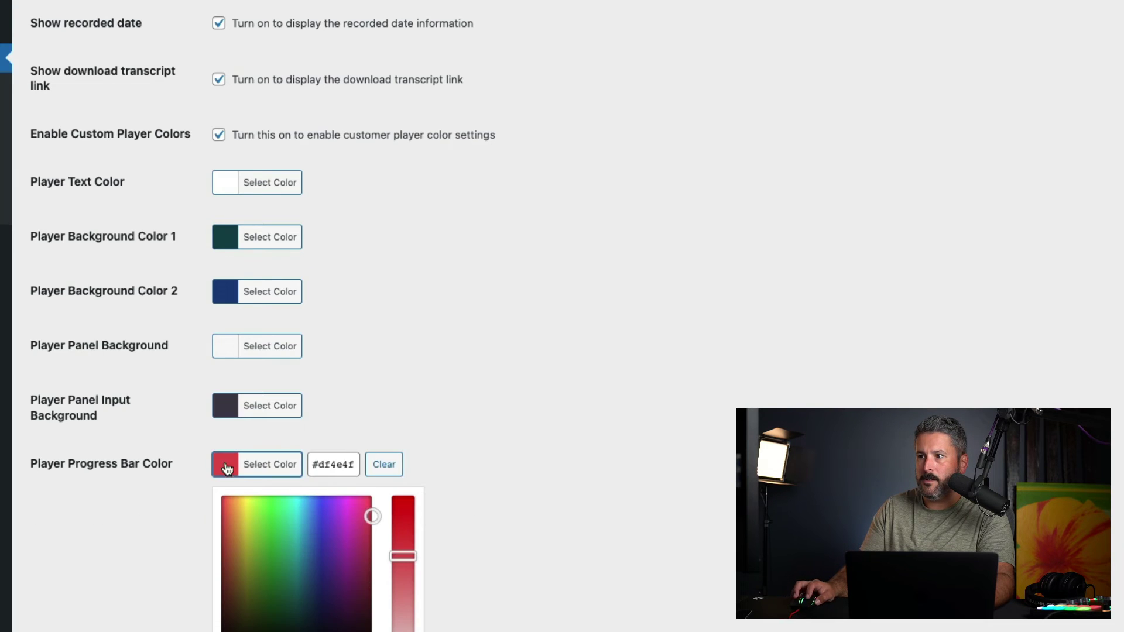
pyautogui.click(343, 464)
pyautogui.hotkey('ctrl', 'v')
pyautogui.click(487, 449)
pyautogui.click(73, 625)
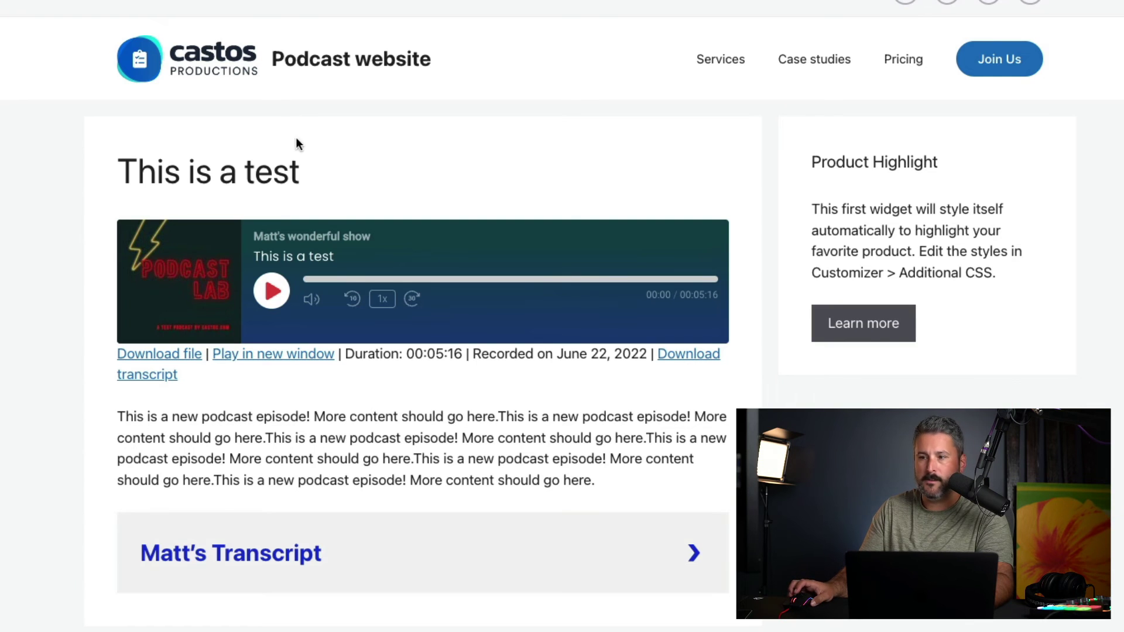
# Play the test episode muted and seek to about 01:06 to see the light-blue progress
pyautogui.click(273, 292)
pyautogui.click(313, 300)
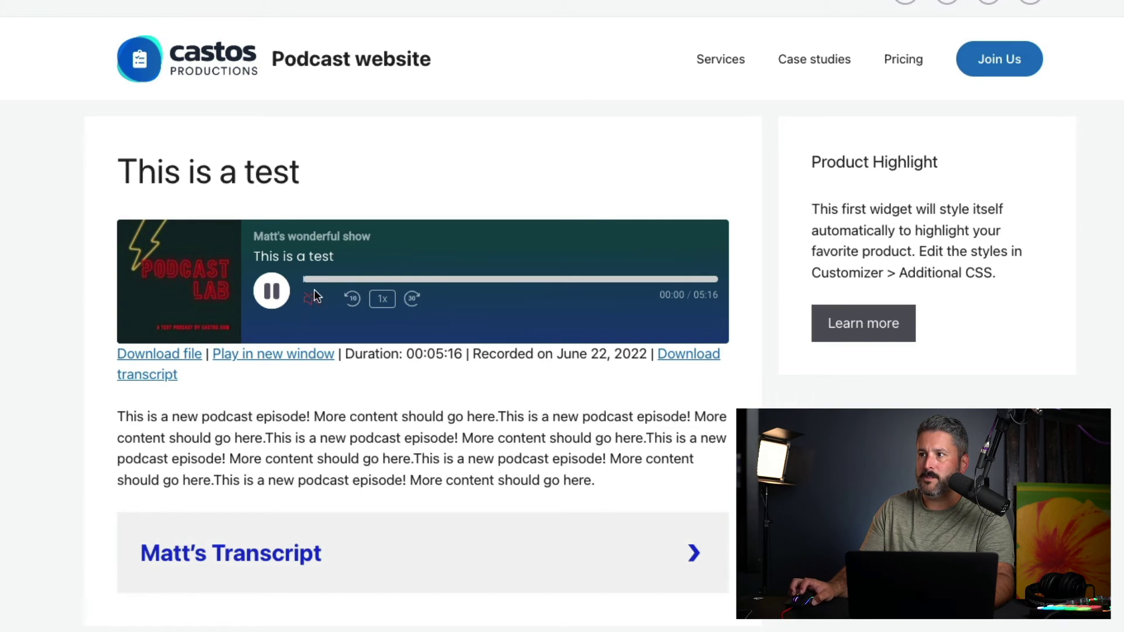
pyautogui.click(390, 279)
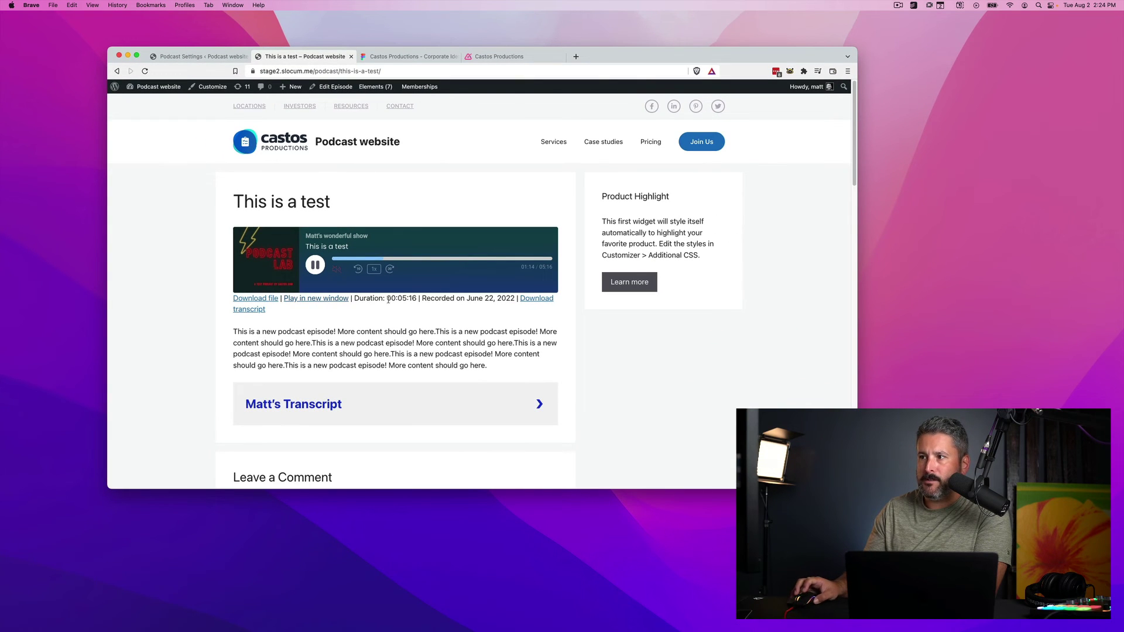
pyautogui.click(229, 55)
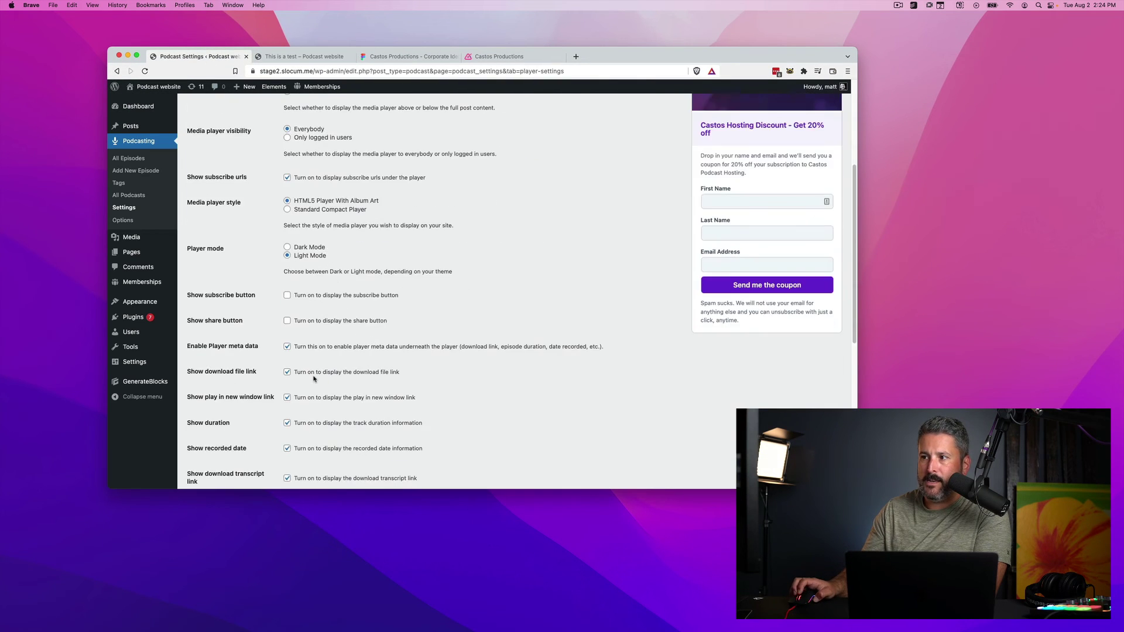
pyautogui.scroll(-5, 314, 381)
pyautogui.scroll(3, 298, 297)
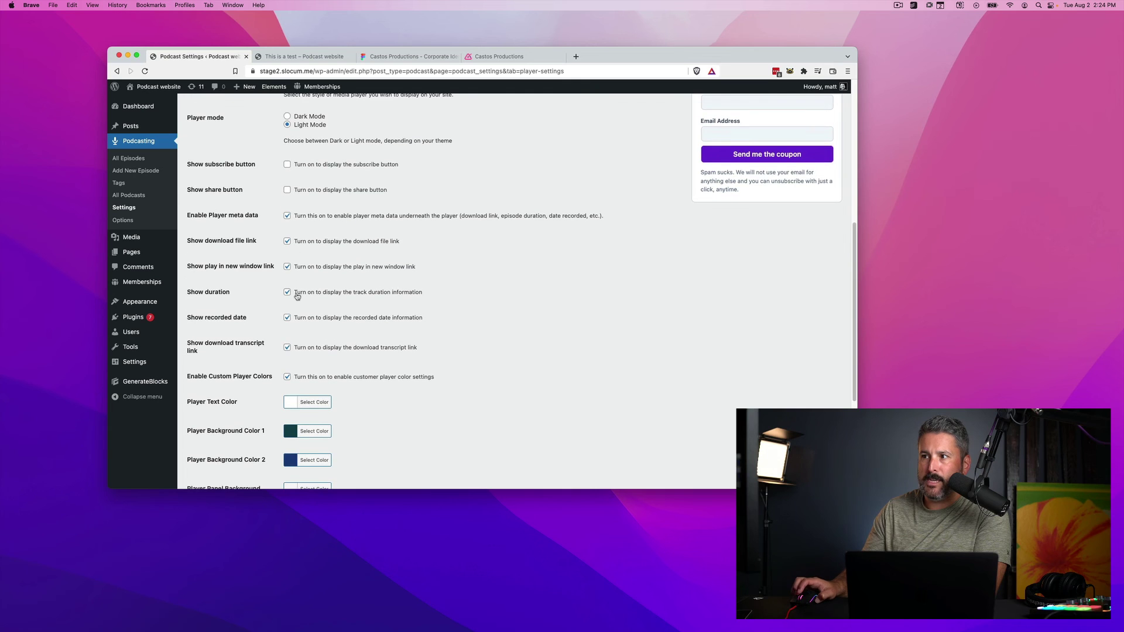
pyautogui.scroll(-3, 297, 296)
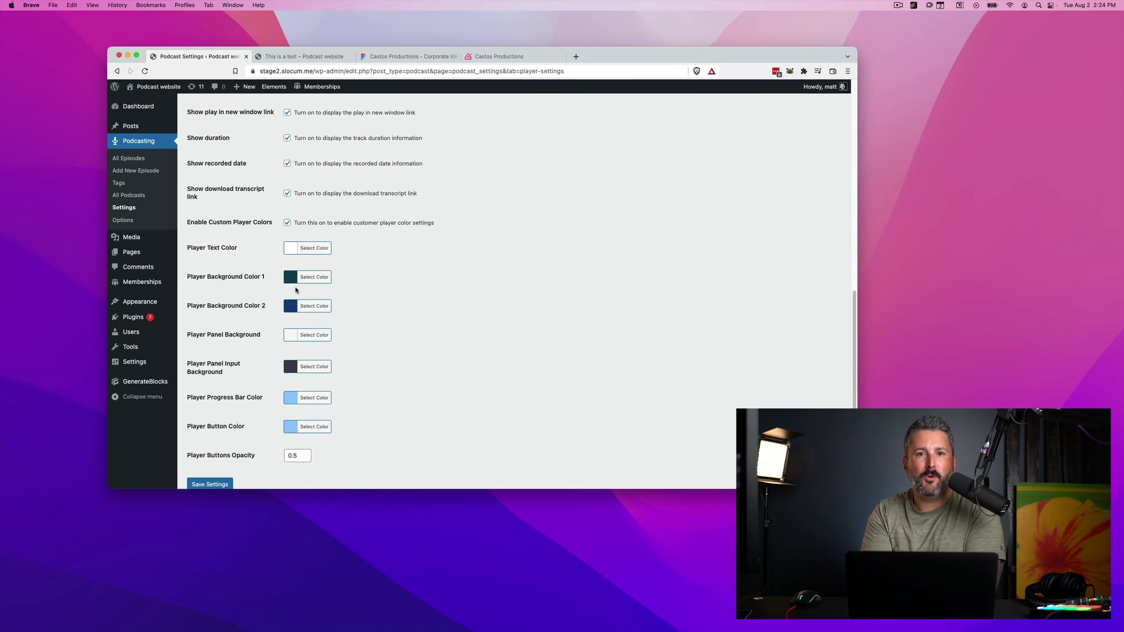
pyautogui.hotkey('ctrl', 'Tab')
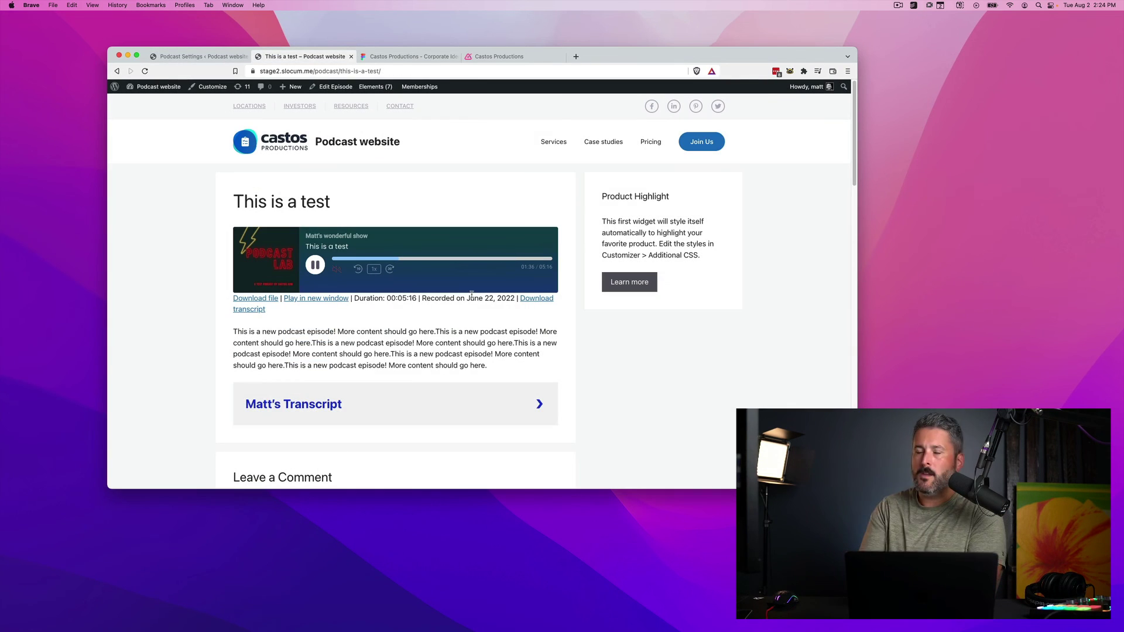